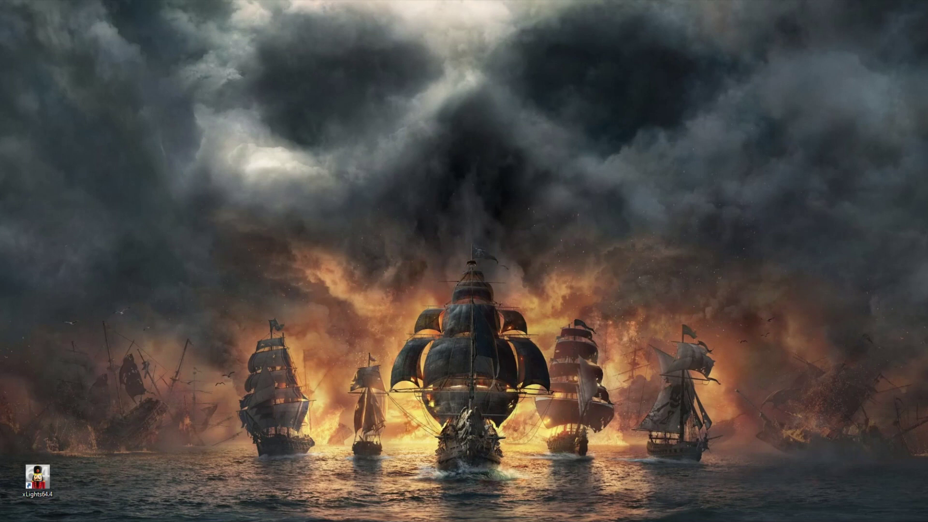
left_click_drag(38, 476, 457, 217)
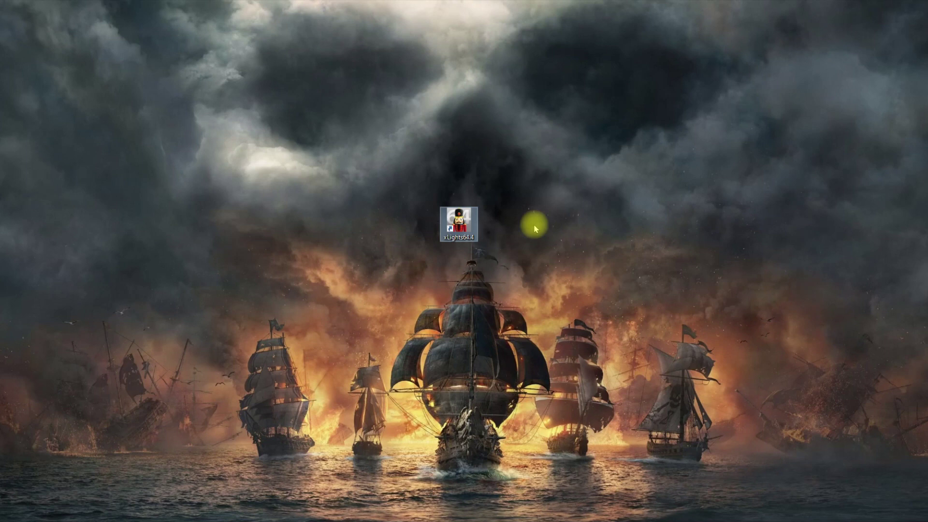
left_click_drag(458, 222, 46, 487)
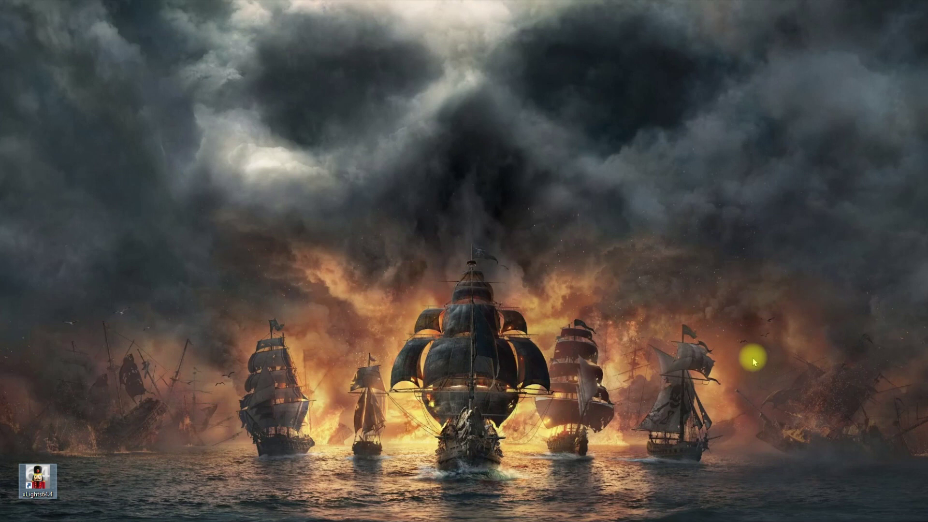
Step: Switch to the xLights Christmas 2021 layout and read the 2021.04 release note about choosing groups when exporting models
mouse_move(336, 520)
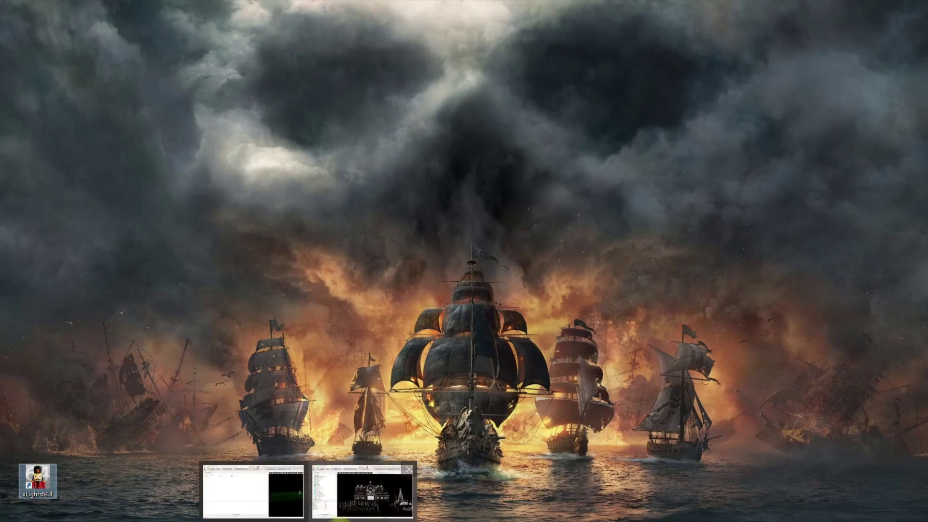
left_click(363, 493)
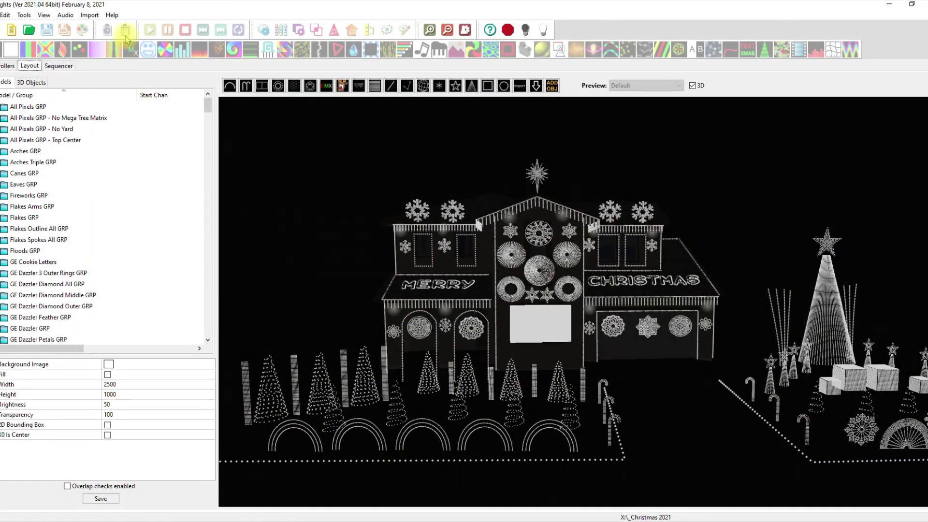
left_click(112, 15)
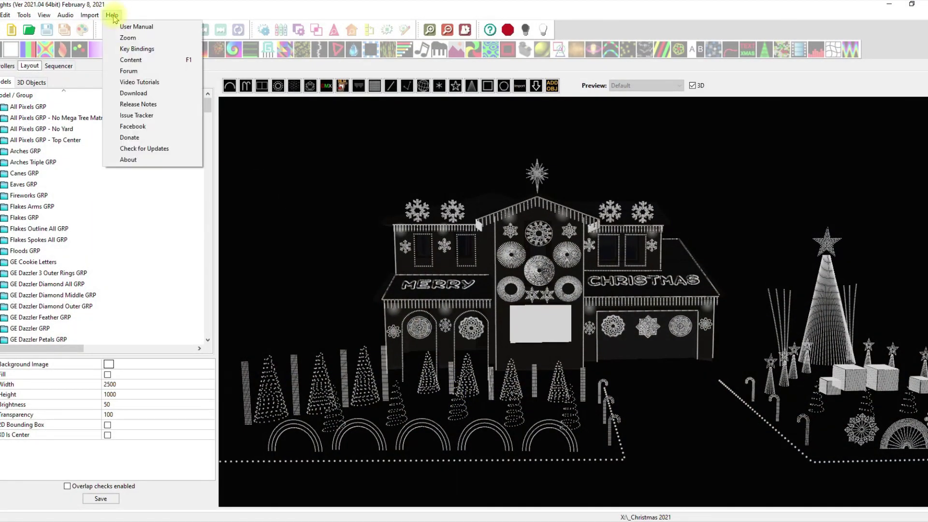
left_click(150, 109)
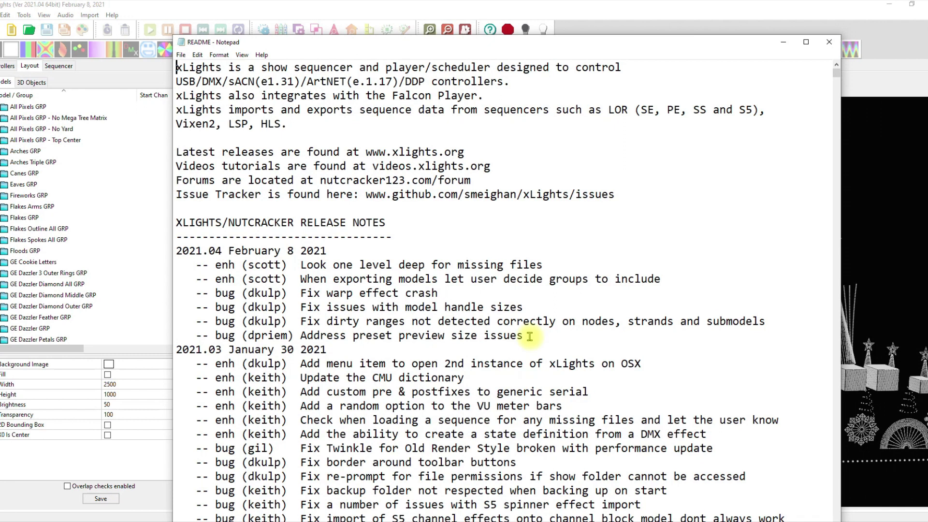
left_click_drag(301, 279, 697, 275)
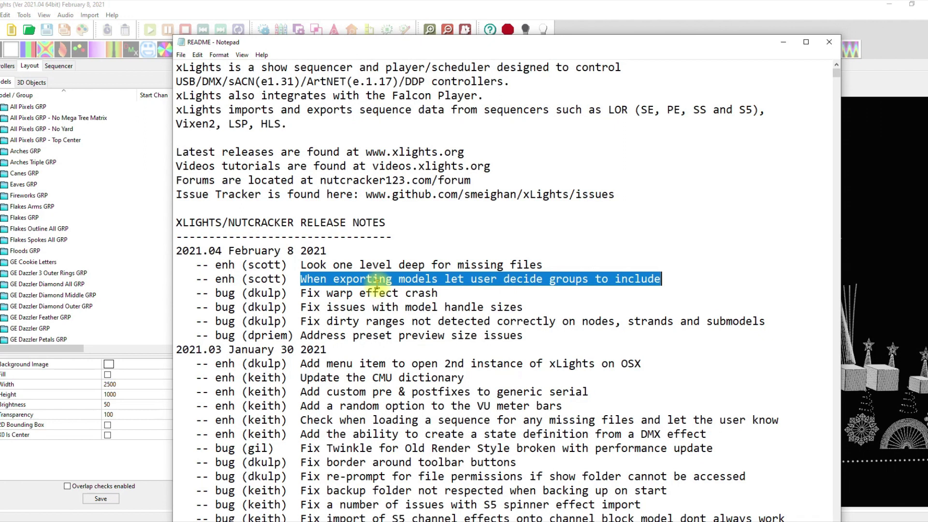
left_click(829, 43)
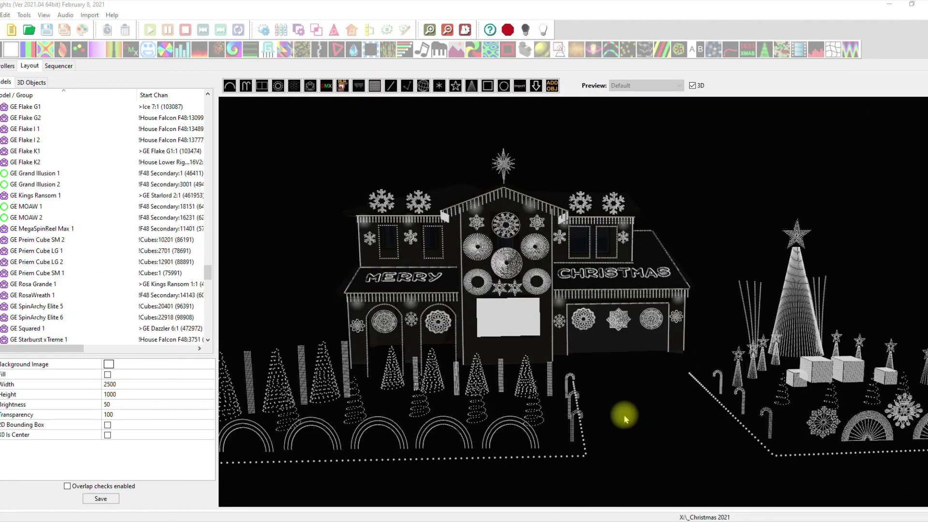
Step: Export the GE Squared 1 model from the garage front to the Desktop as an xmodel file named GE Squared 1
left_click(616, 327)
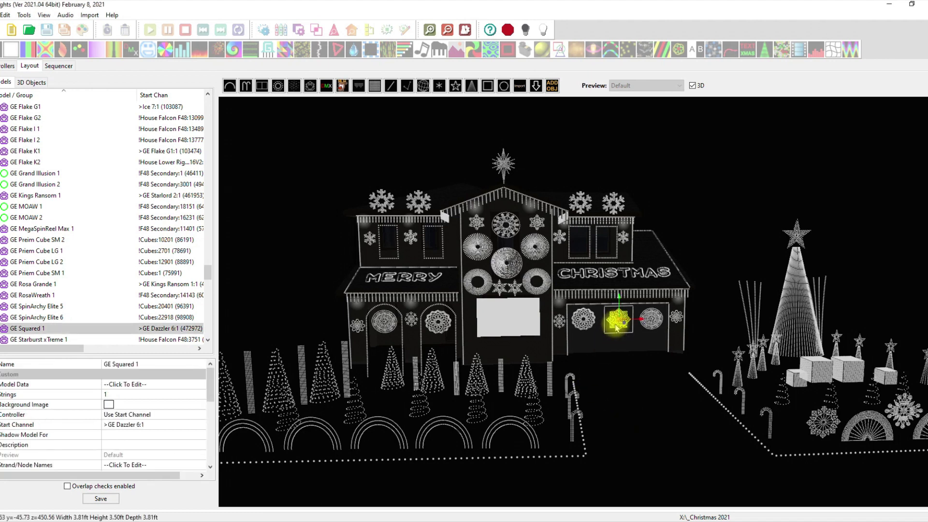
right_click(616, 328)
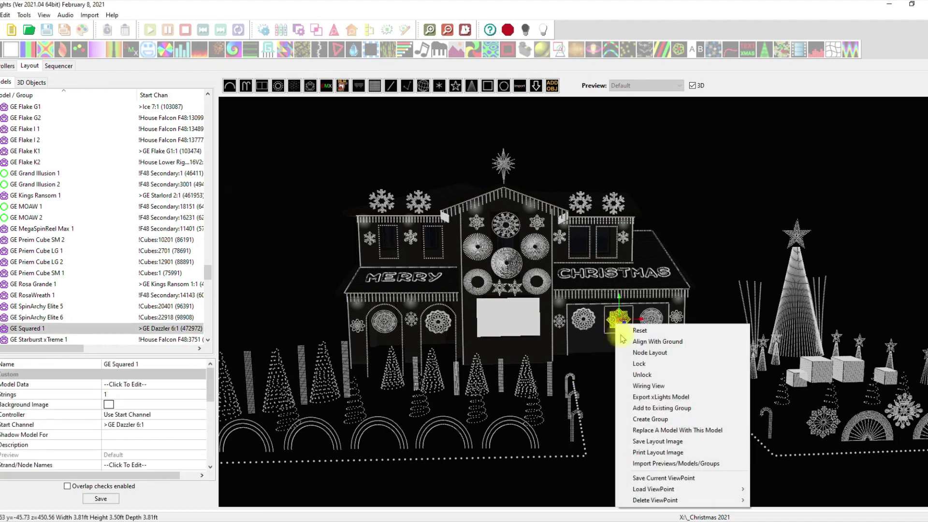
left_click(663, 398)
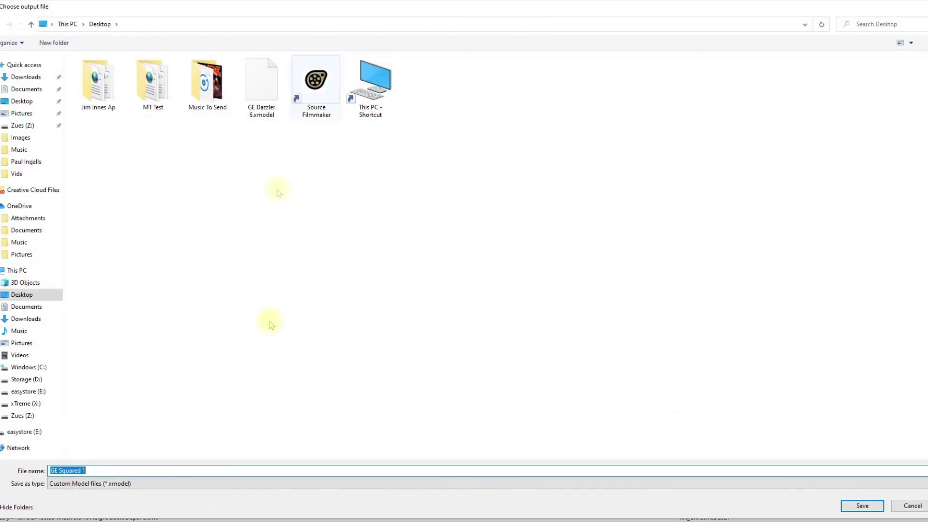
left_click(855, 504)
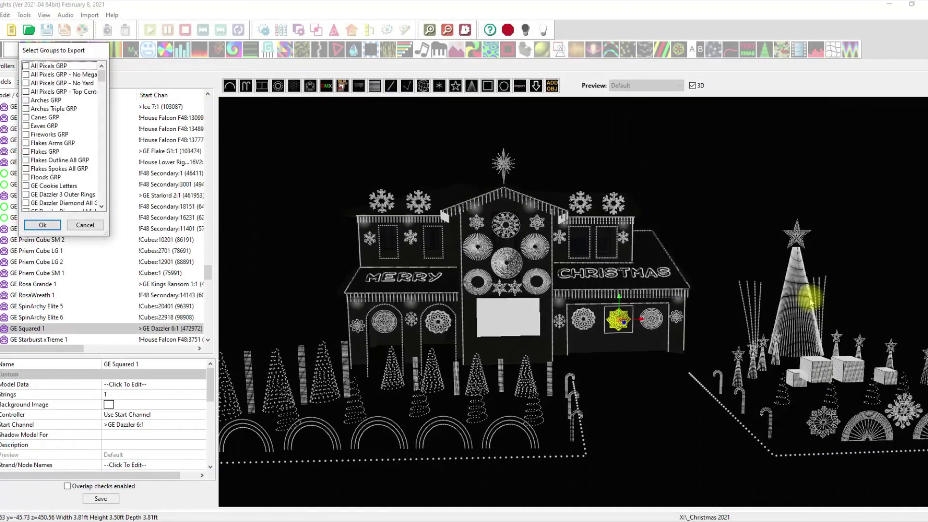
Step: Enlarge the group selection dialog and include every GE Squared group, from Sqared Diamond through Squared Triangles, in the export
left_click_drag(108, 236, 389, 472)
left_click_drag(282, 53, 389, 59)
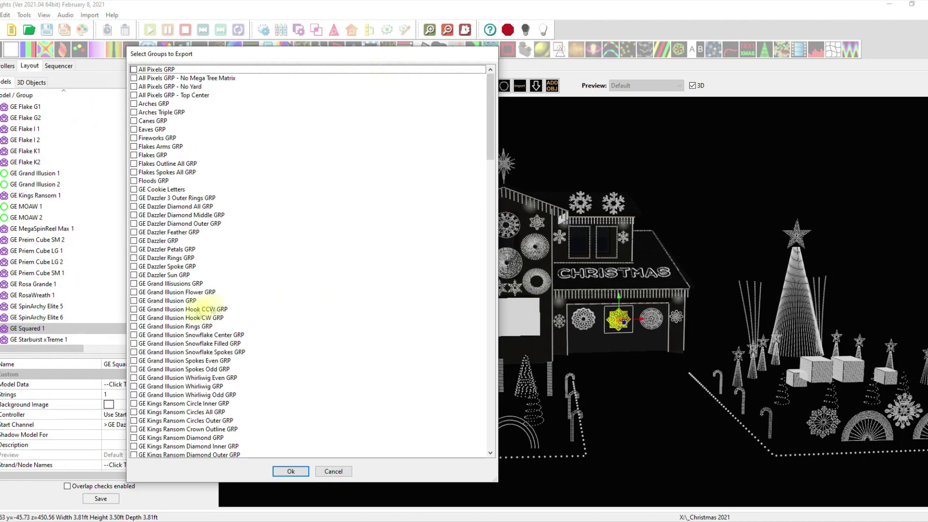
scroll(184, 328, "down", 10)
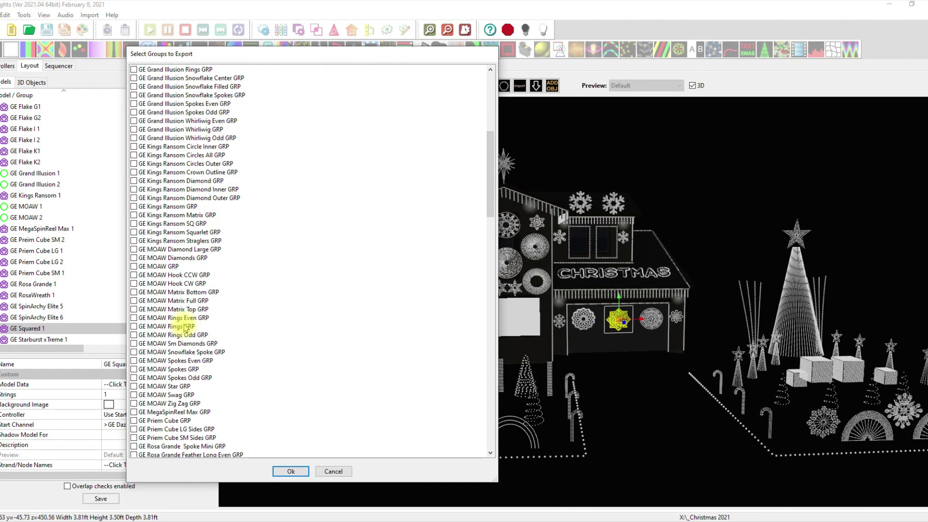
scroll(186, 329, "down", 13)
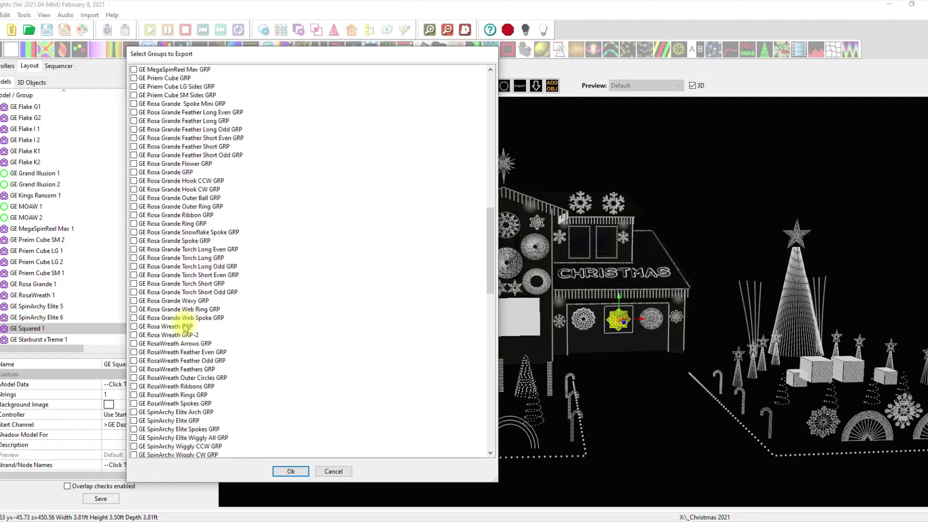
scroll(186, 329, "down", 13)
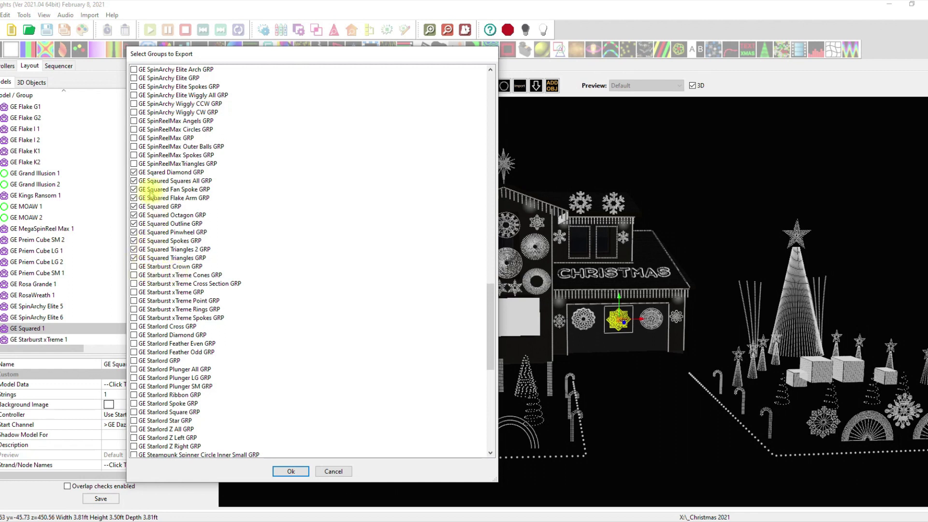
left_click(290, 471)
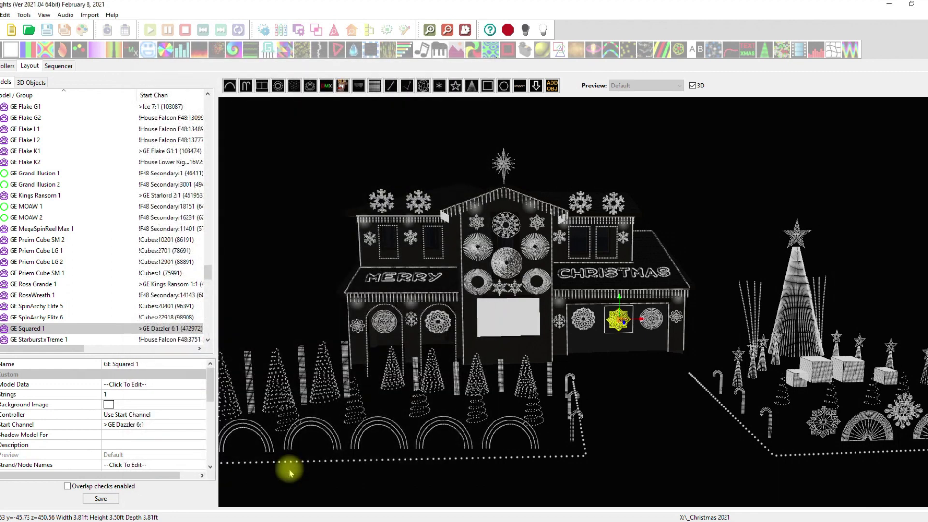
Step: Return to the desktop, place GE Squared 1.xmodel in the open area and GE Dazzler 6.xmodel above the xLights shortcut
left_click(888, 4)
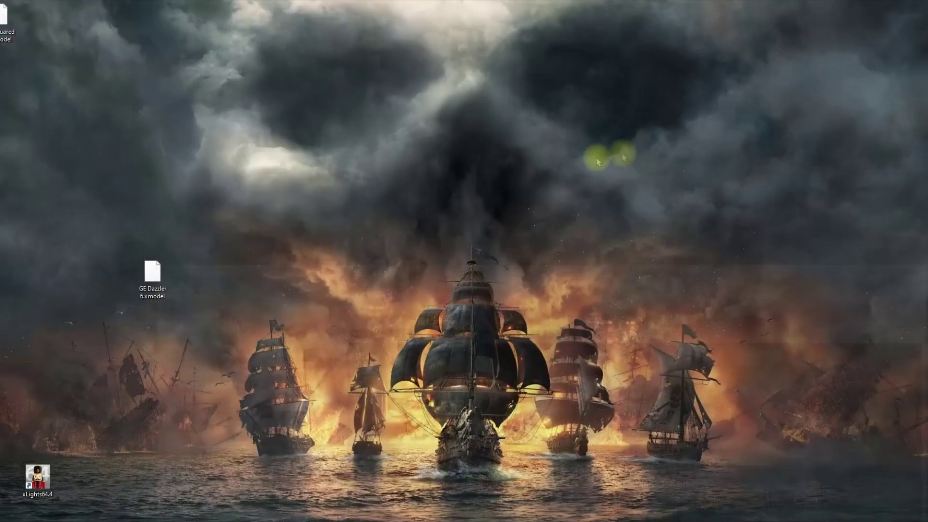
left_click_drag(5, 17, 234, 300)
left_click_drag(153, 277, 38, 384)
left_click(220, 285)
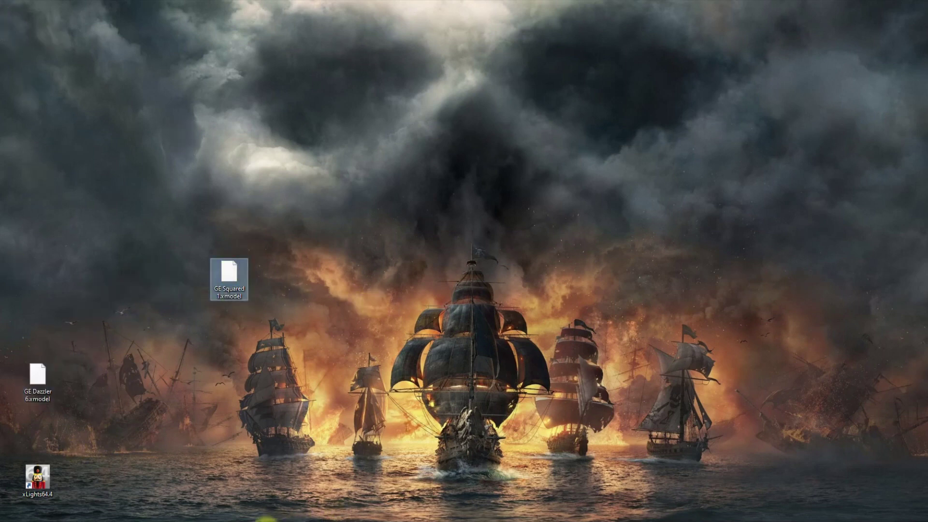
Step: Switch to the xLights window with the Star and Tree layout and import GE Squared 1.xmodel above the grid
left_click(266, 519)
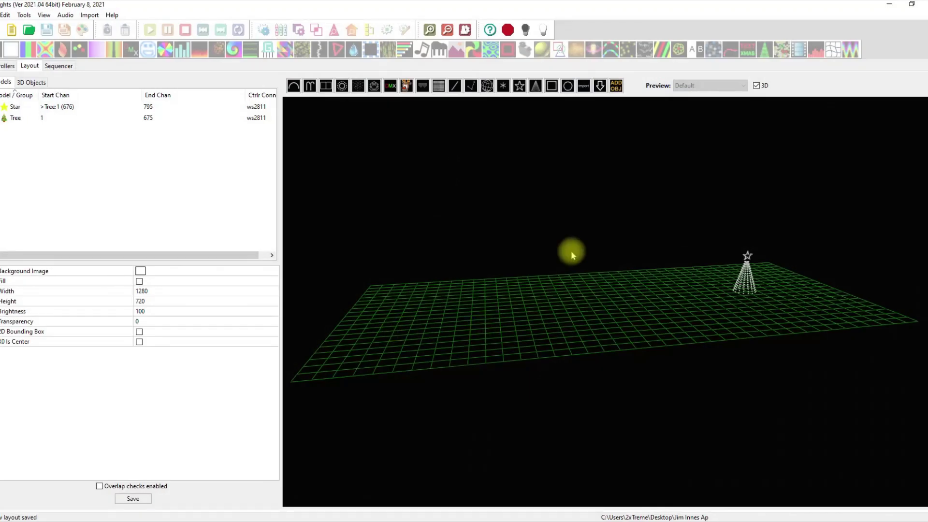
left_click(583, 85)
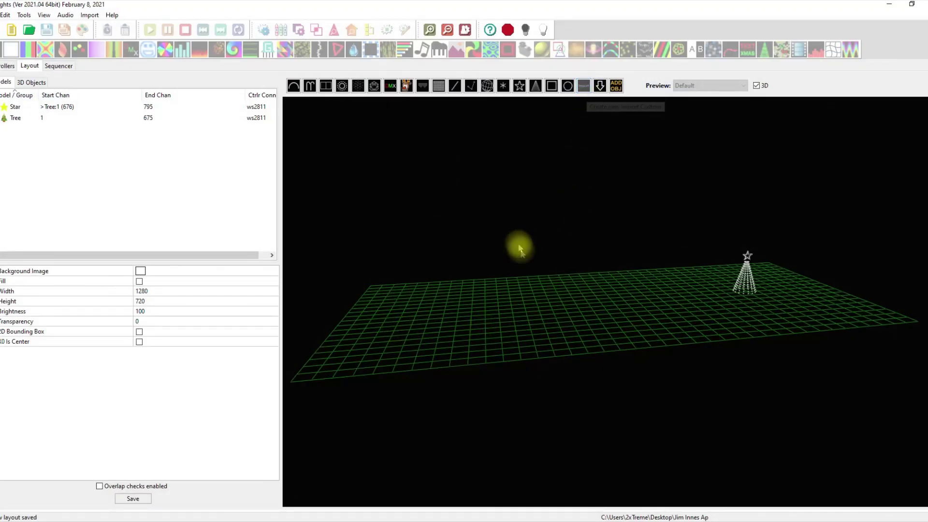
left_click(521, 237)
left_click(310, 94)
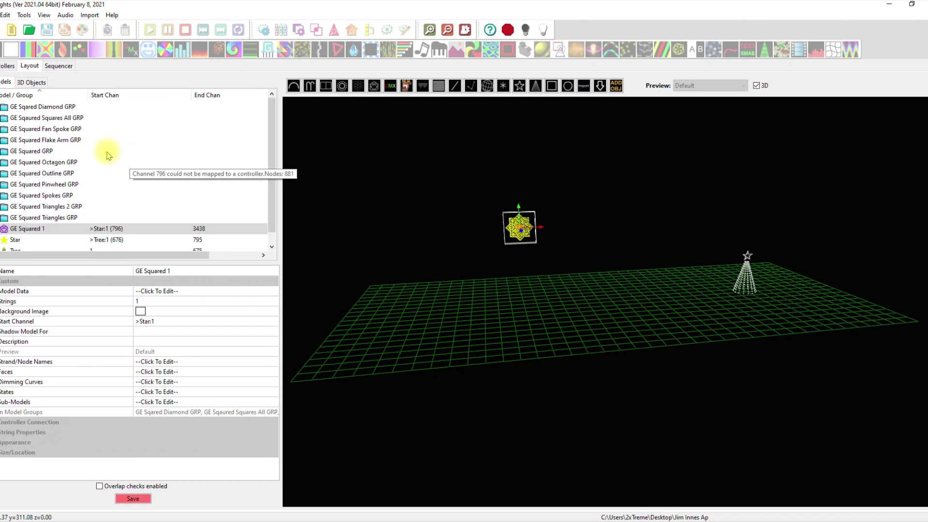
Step: Examine the imported GE Squared groups one by one, checking their member submodels and the highlighted parts in the preview
left_click(48, 107)
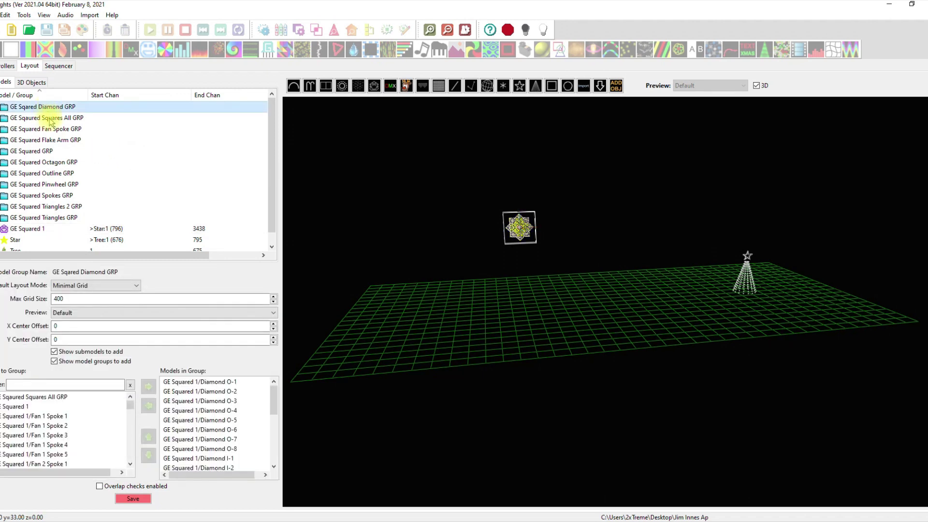
left_click(49, 119)
left_click(53, 129)
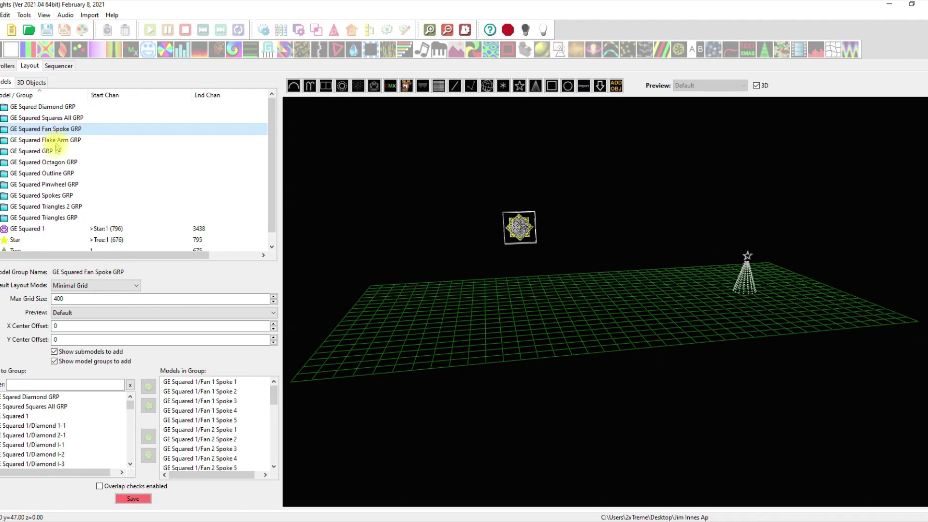
left_click(57, 140)
left_click(43, 153)
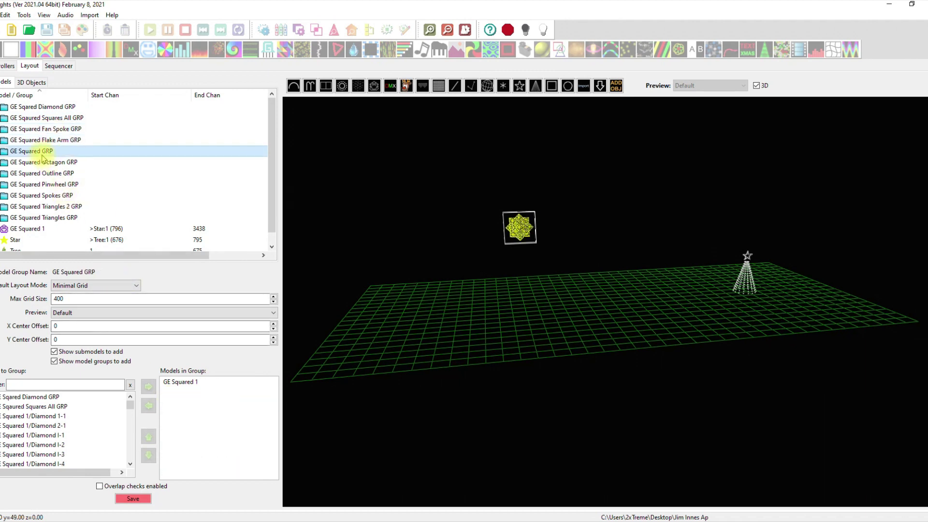
left_click(45, 164)
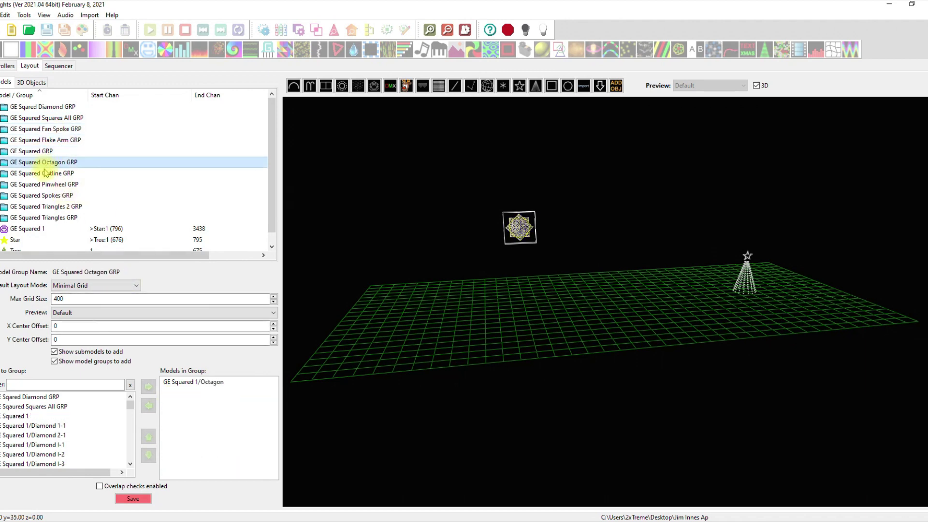
left_click(43, 218)
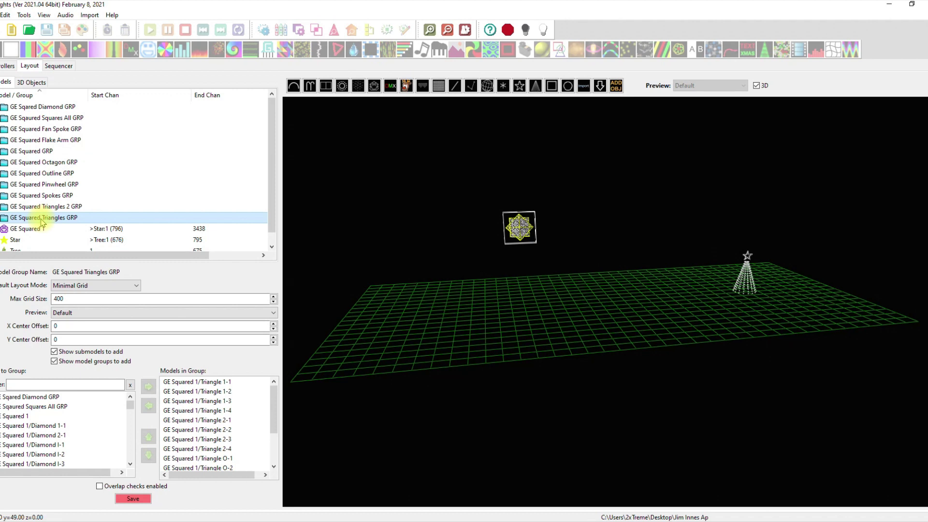
left_click(65, 117)
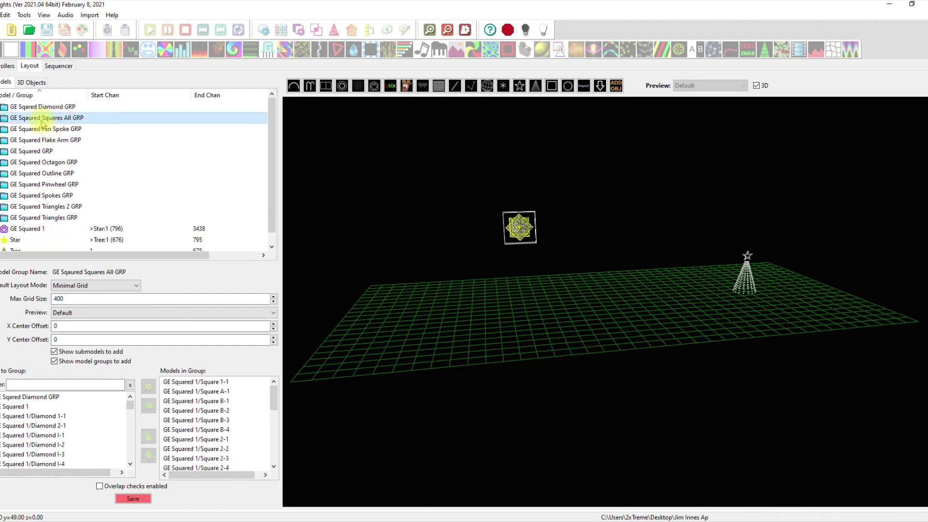
left_click(42, 152)
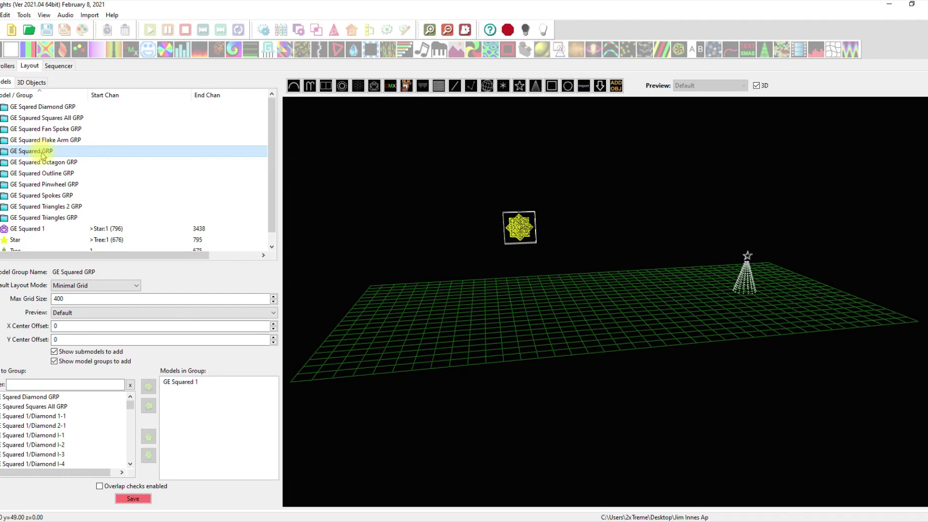
Step: Save the layout and import GE Squared 1.xmodel again beside the first model, adding the new copy to the existing groups
left_click(138, 499)
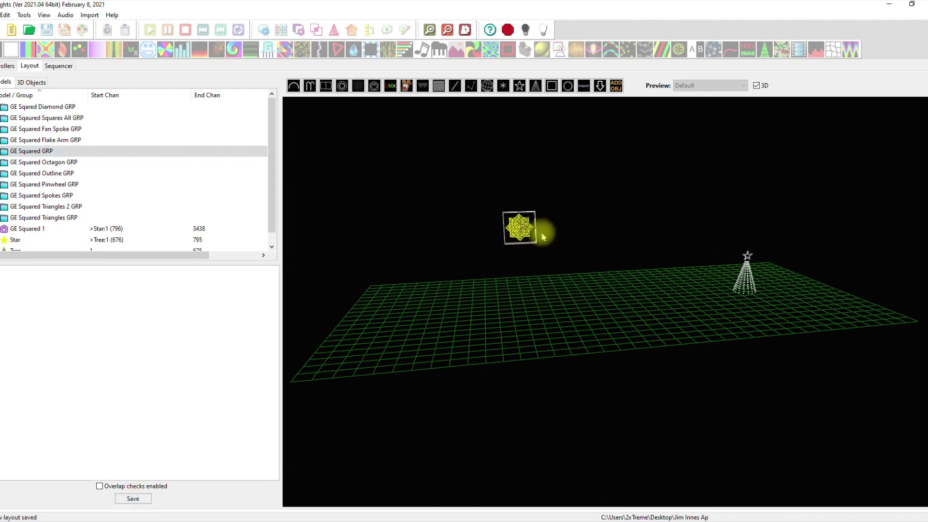
left_click(583, 85)
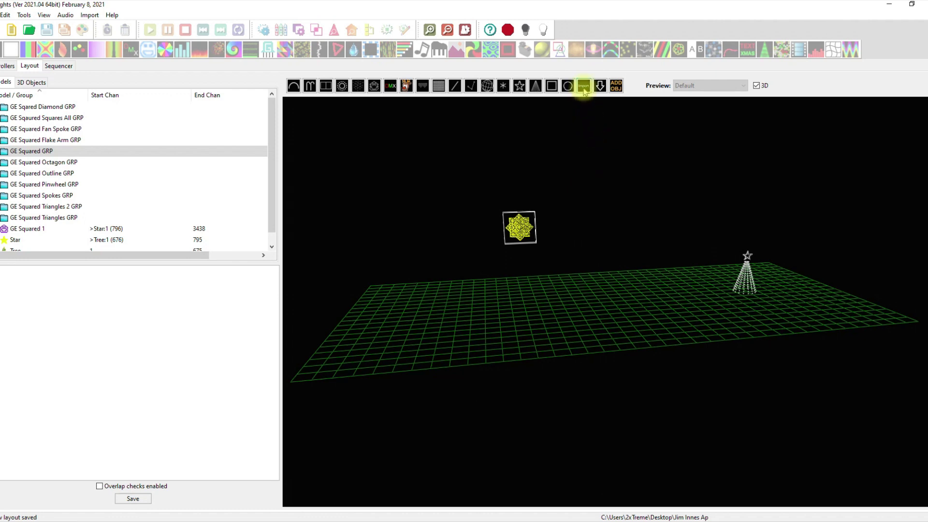
left_click(570, 213)
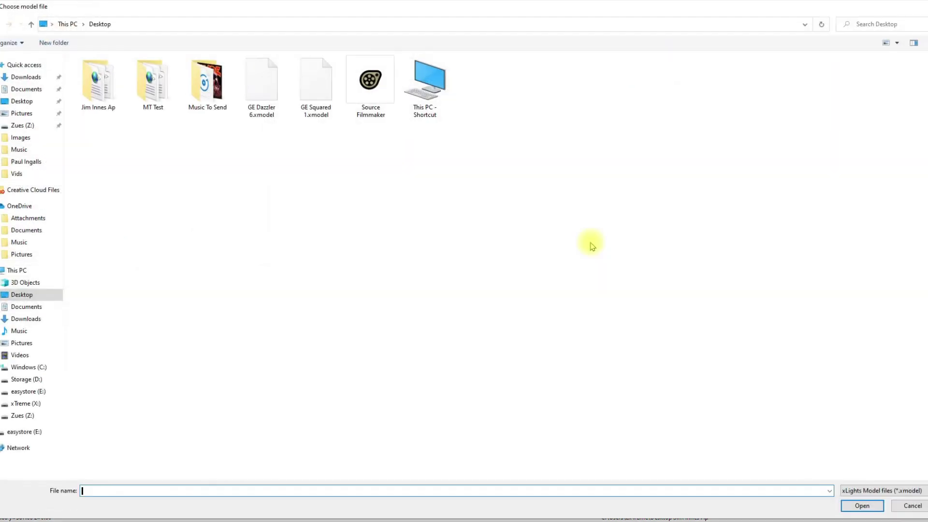
left_click(320, 97)
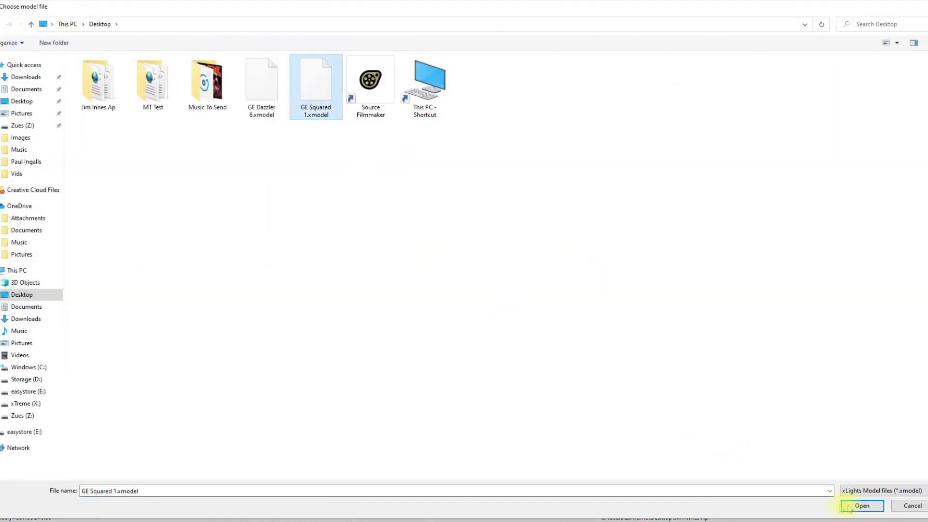
left_click(855, 505)
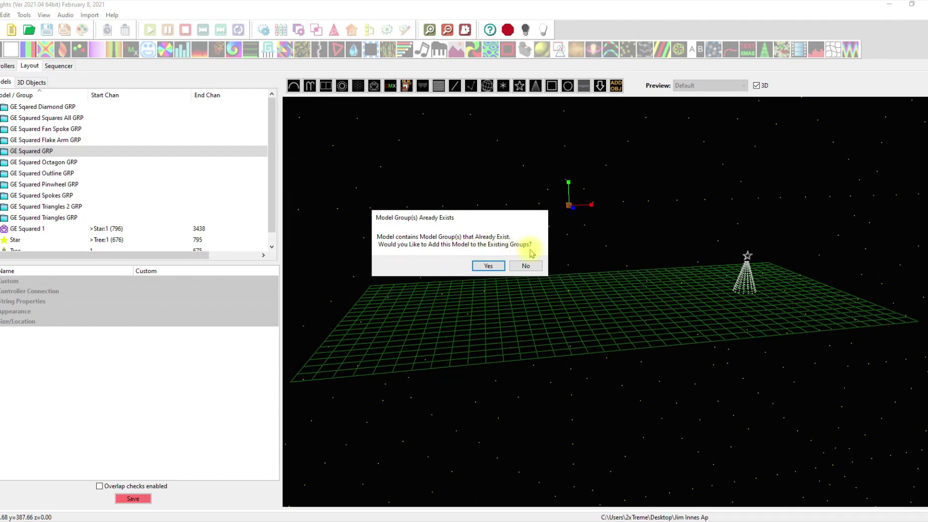
left_click(489, 266)
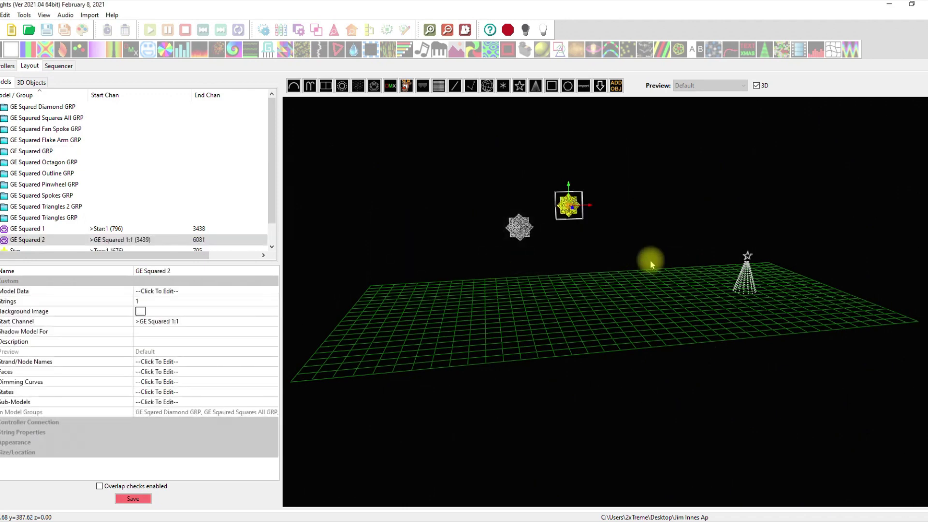
Step: Select GE Squared 1 together with GE Squared 2 and resize them to a matching size
left_click(649, 242)
left_click(519, 227)
left_click(565, 209, "ctrl")
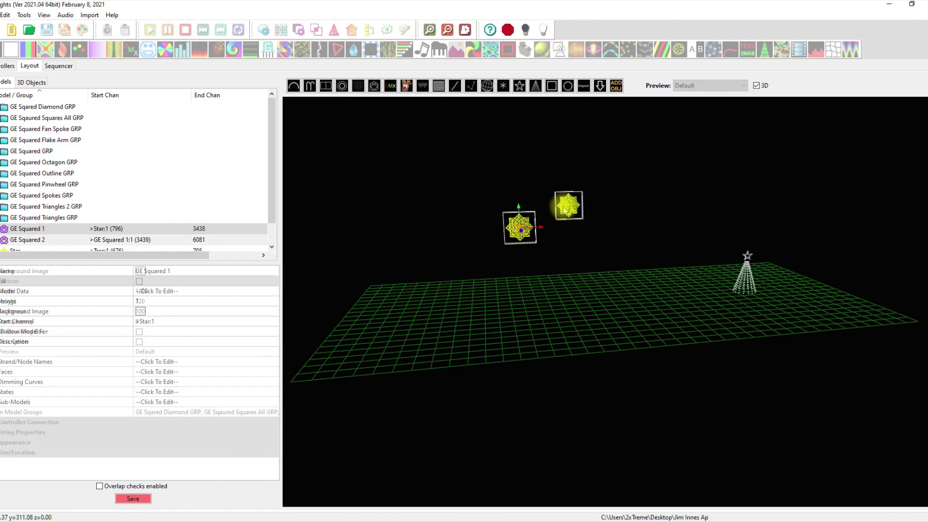
right_click(565, 208)
mouse_move(611, 258)
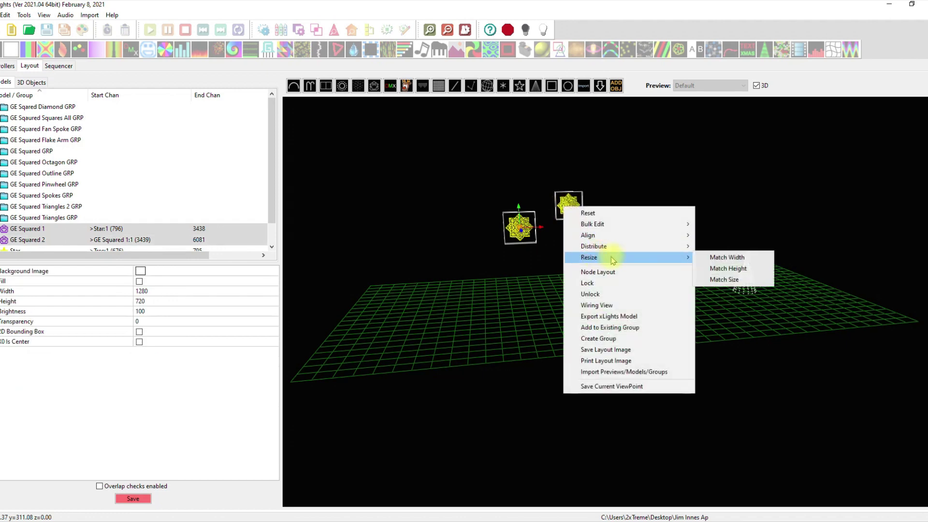
left_click(723, 279)
Step: Lower GE Squared 2 along its vertical axis to about y 359, closer to the height of GE Squared 1
mouse_move(631, 267)
left_mouse_down()
mouse_move(594, 285)
mouse_move(607, 217)
mouse_move(623, 265)
left_mouse_up()
left_click(588, 231)
left_click(567, 207)
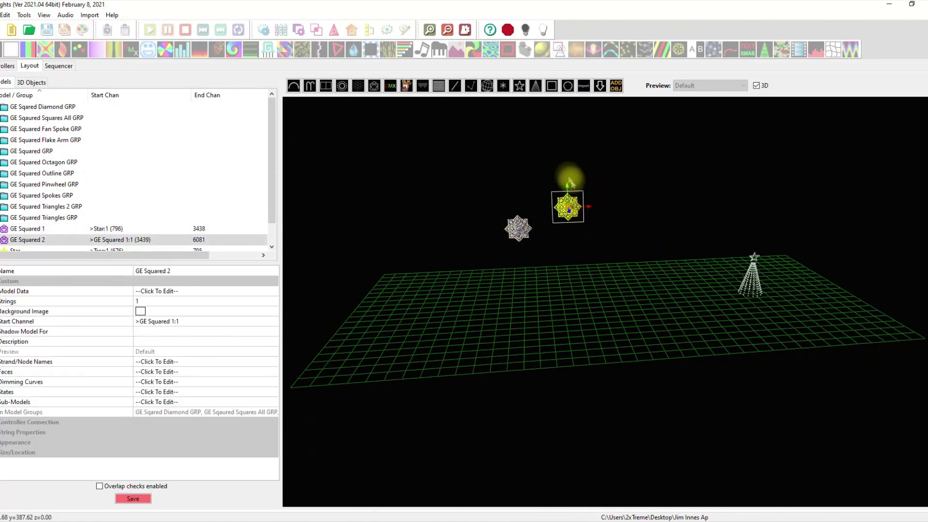
left_click_drag(569, 182, 572, 201)
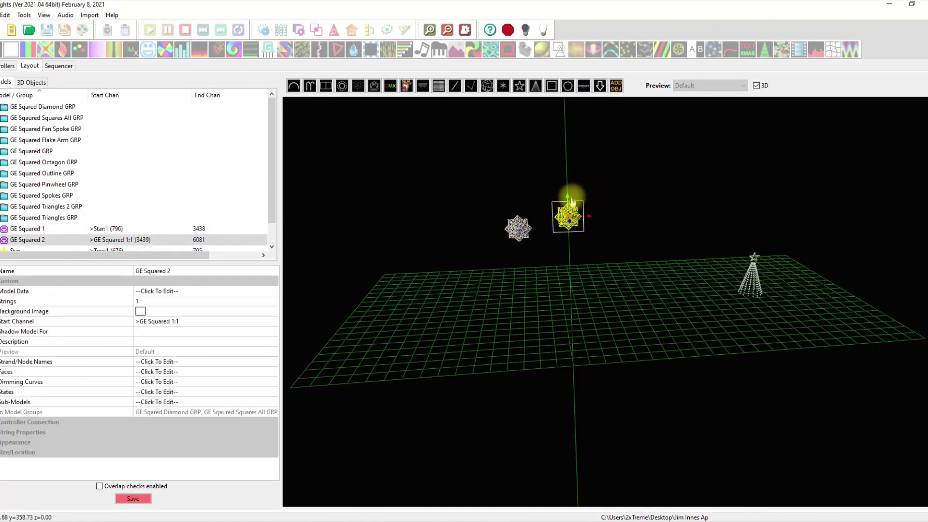
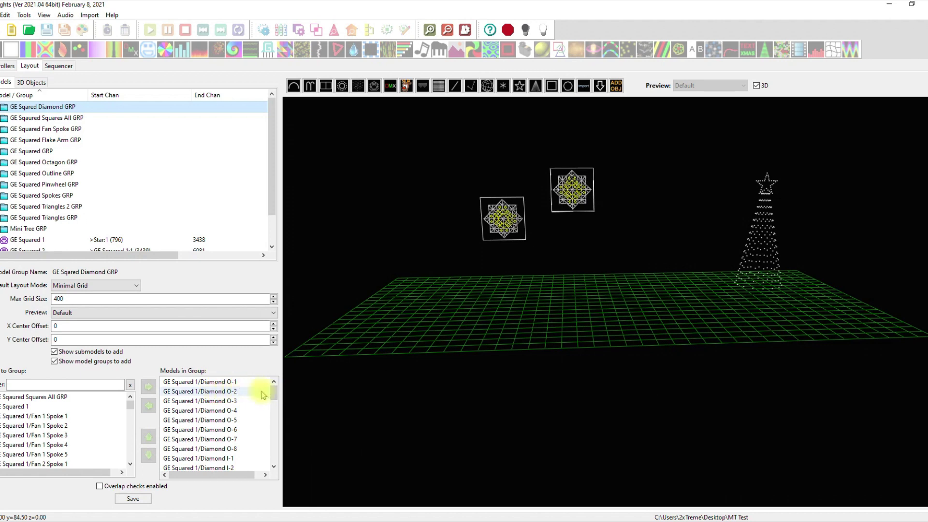
Step: Look through the member submodels of GE Sqared Diamond GRP and clear the group selection
left_click_drag(275, 394, 177, 213)
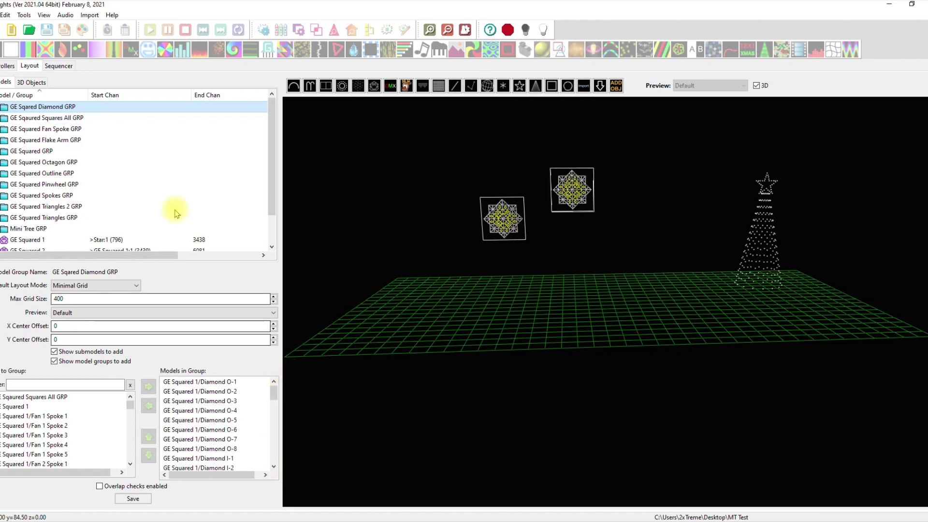
left_click(613, 232)
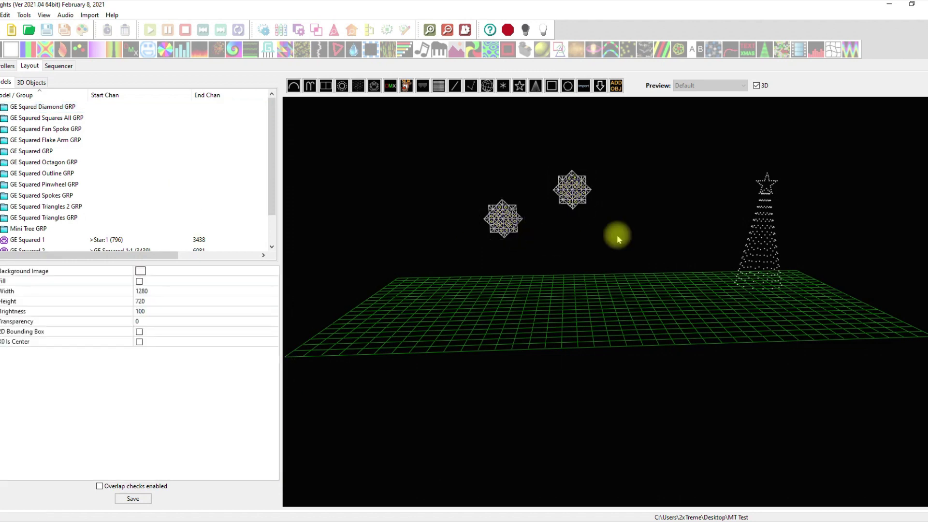
Step: Import GE Squared 1.xmodel beside the second copy, add the new model to the existing groups and save the layout
left_click(583, 86)
left_click(633, 216)
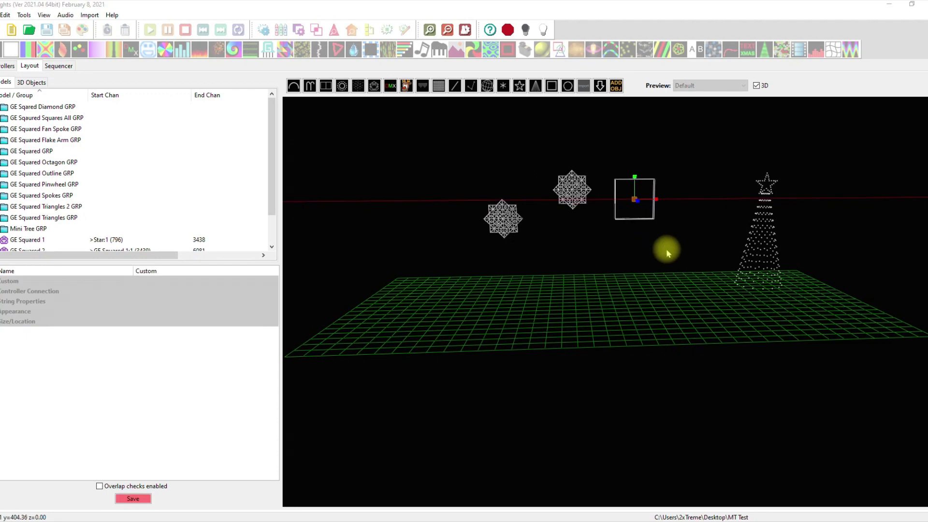
left_click(303, 83)
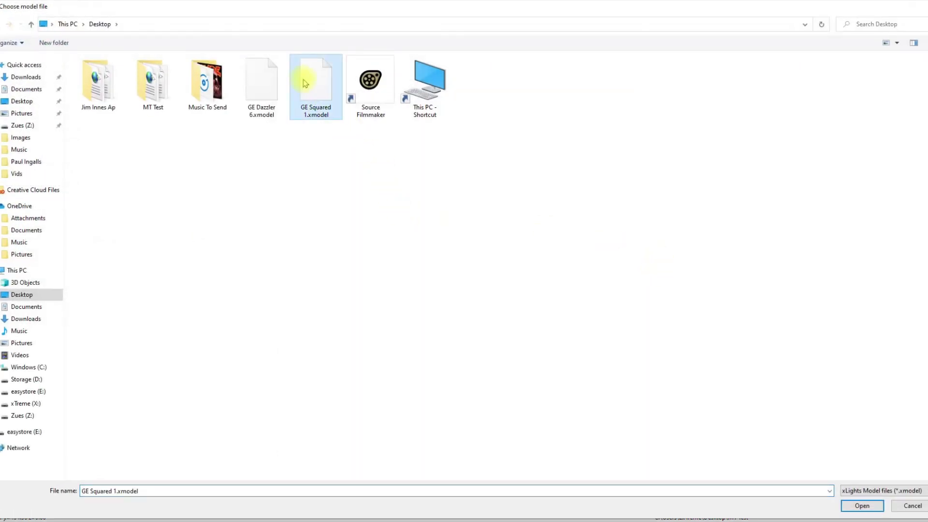
left_click(861, 504)
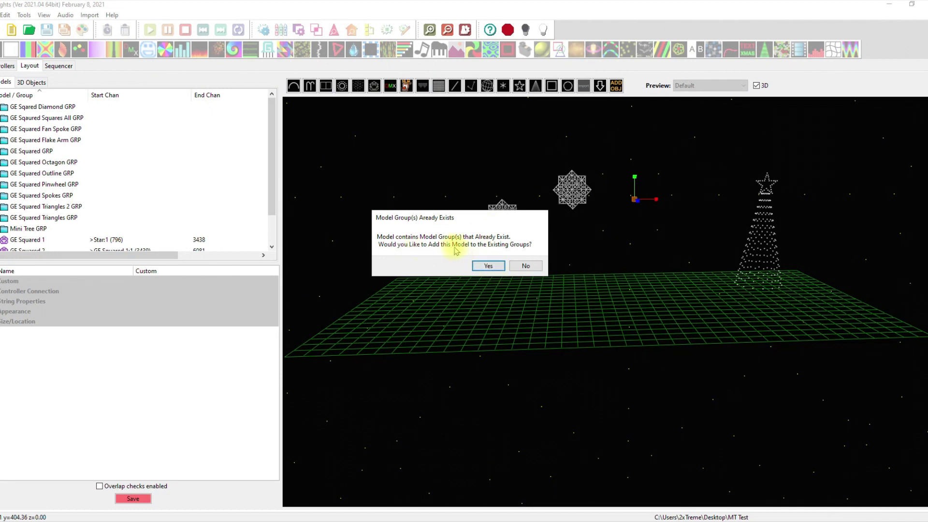
left_click(489, 266)
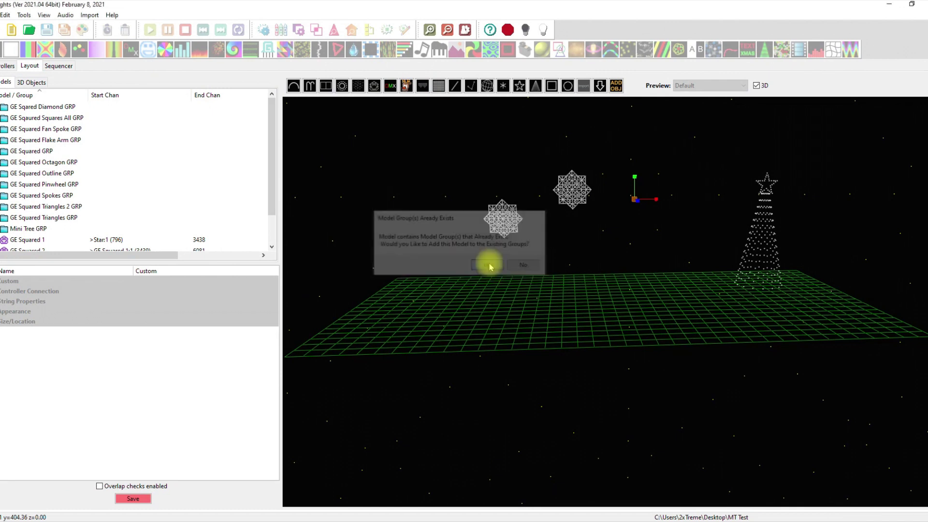
left_click(147, 498)
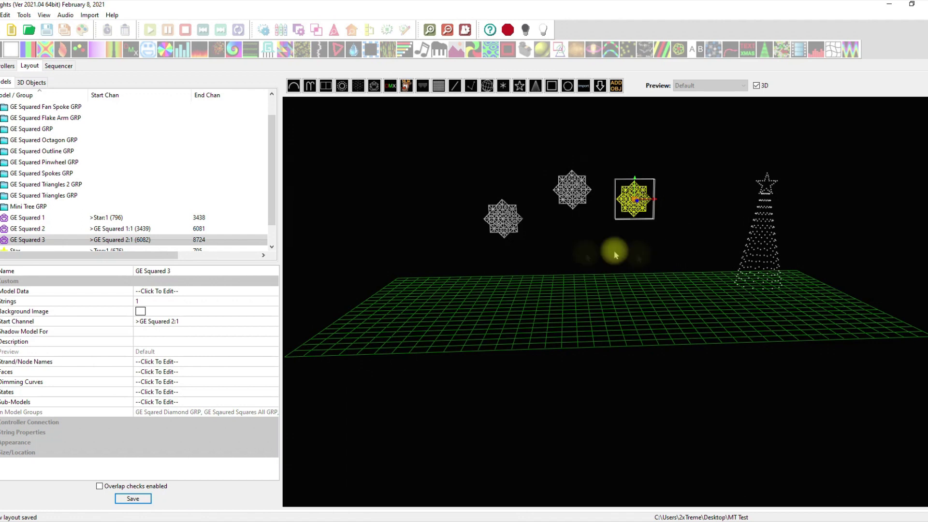
Step: Inspect GE Squared 1, 2 and 3 one by one, and check the member submodels of GE Squared Triangles GRP
left_click(513, 246)
left_click(502, 223)
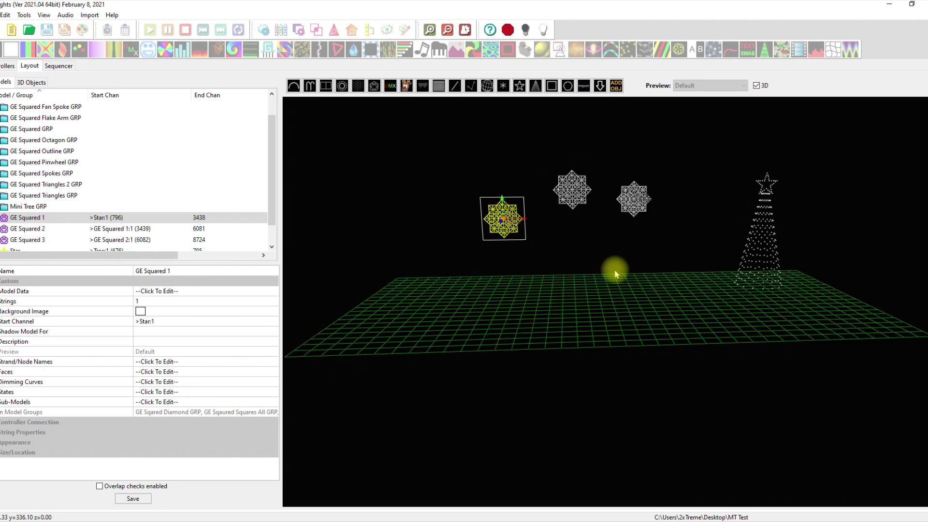
left_click(608, 255)
left_click(582, 202)
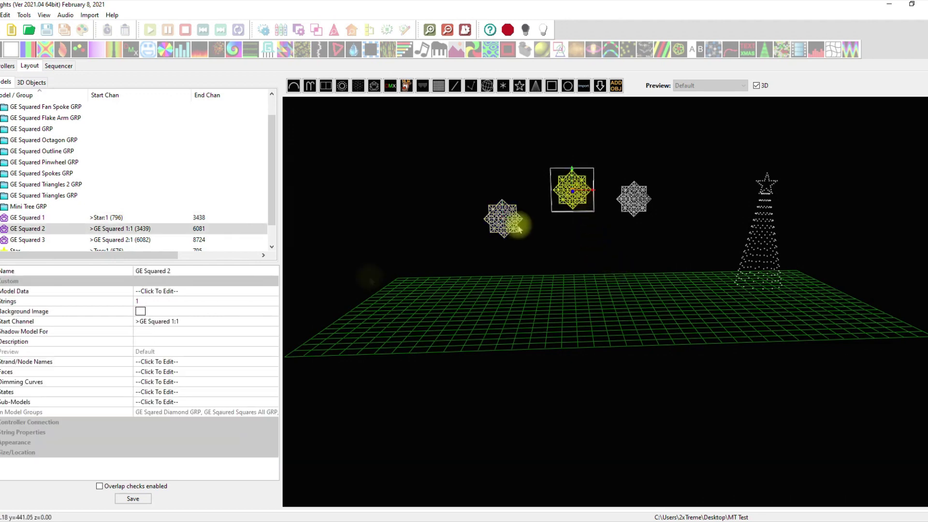
left_click(566, 265)
left_click(637, 200)
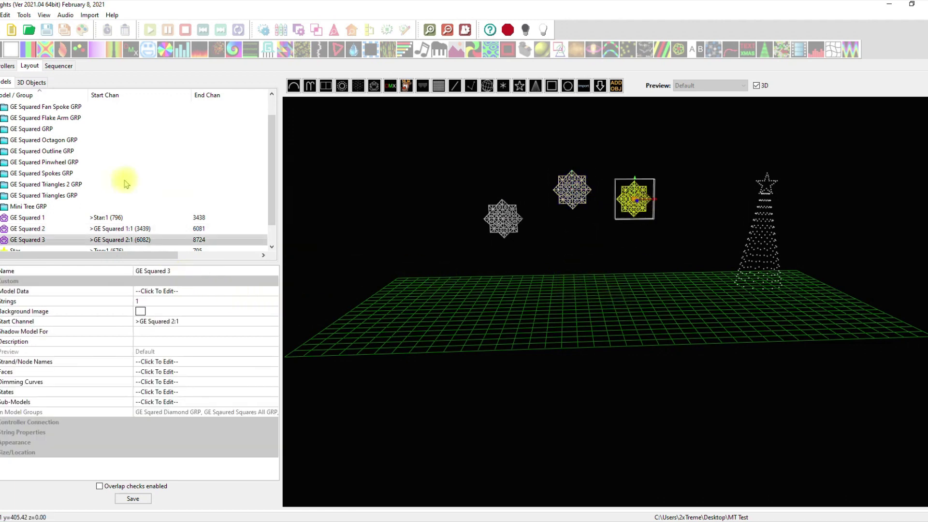
left_click(23, 198)
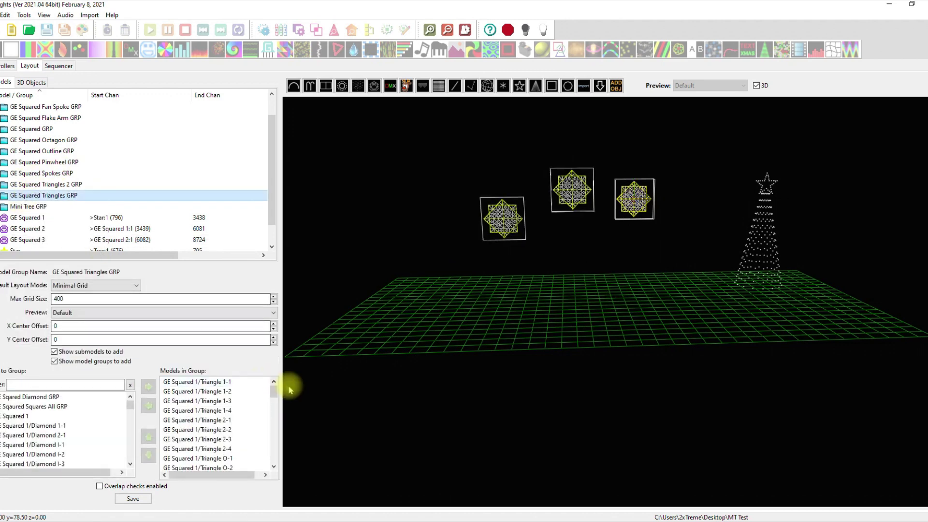
mouse_move(275, 391)
left_mouse_down()
mouse_move(271, 451)
mouse_move(285, 459)
mouse_move(271, 457)
mouse_move(275, 379)
left_mouse_up()
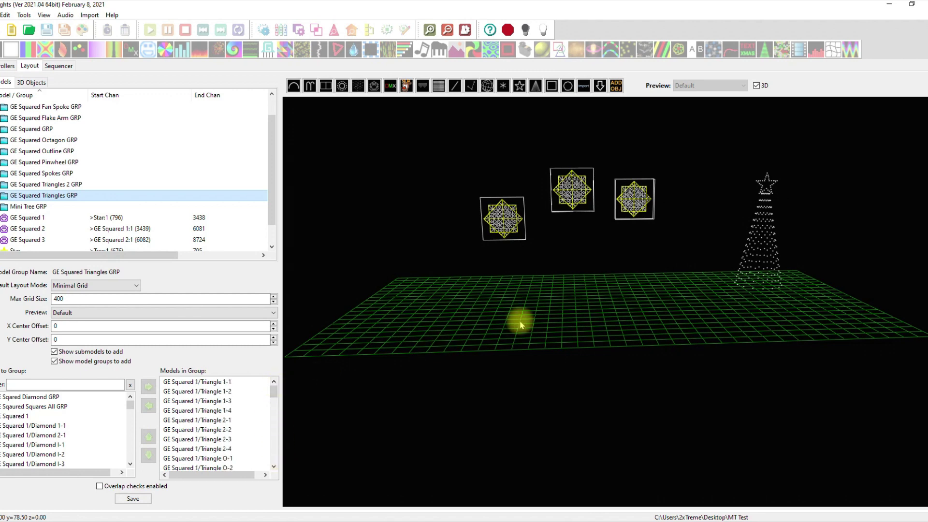